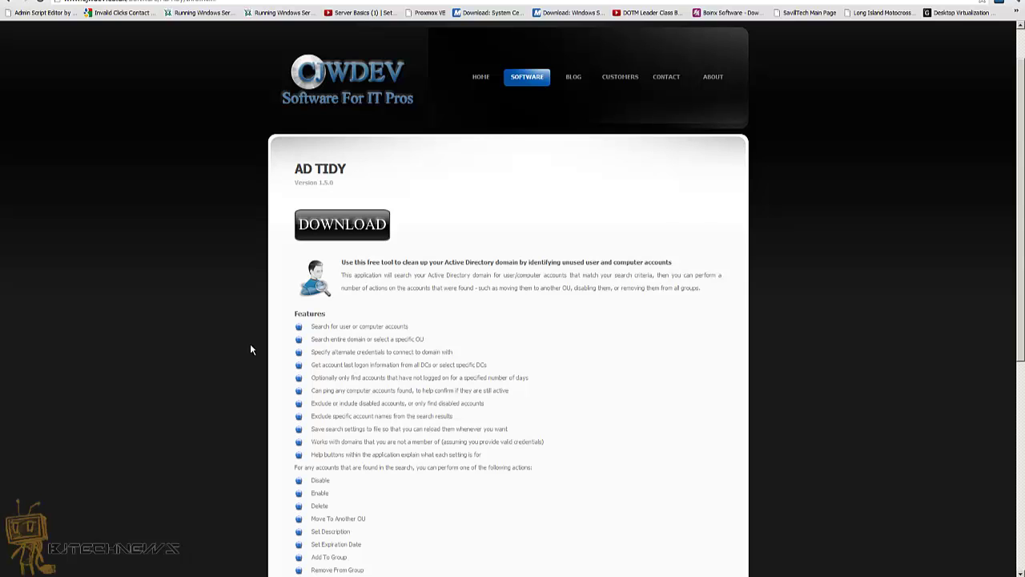
pyautogui.scroll(-1, 250, 343)
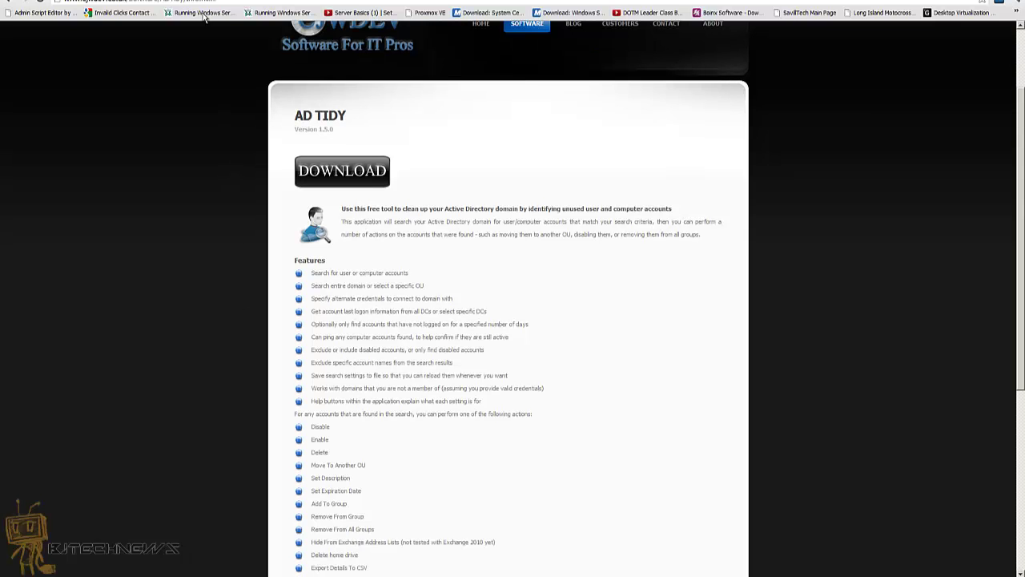
pyautogui.click(239, 2)
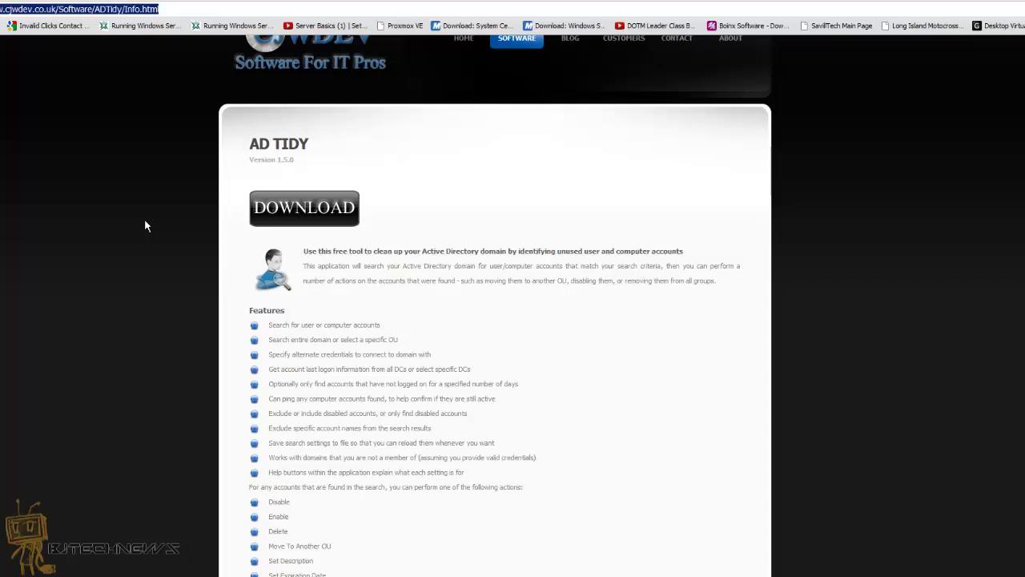
pyautogui.scroll(-2, 203, 187)
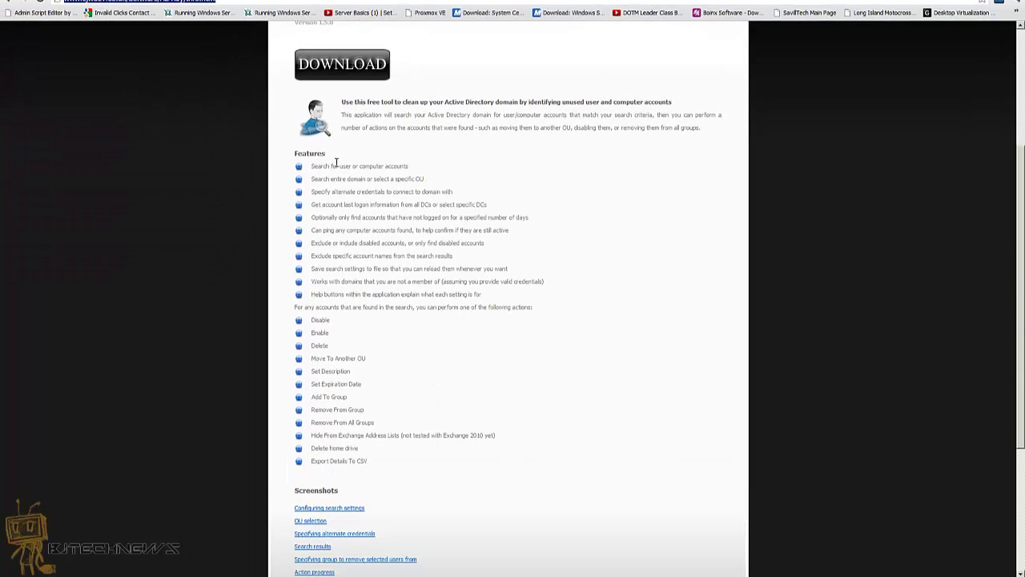
pyautogui.moveTo(519, 297)
pyautogui.mouseDown()
pyautogui.moveTo(445, 295)
pyautogui.moveTo(295, 147)
pyautogui.mouseUp()
pyautogui.scroll(-1, 376, 339)
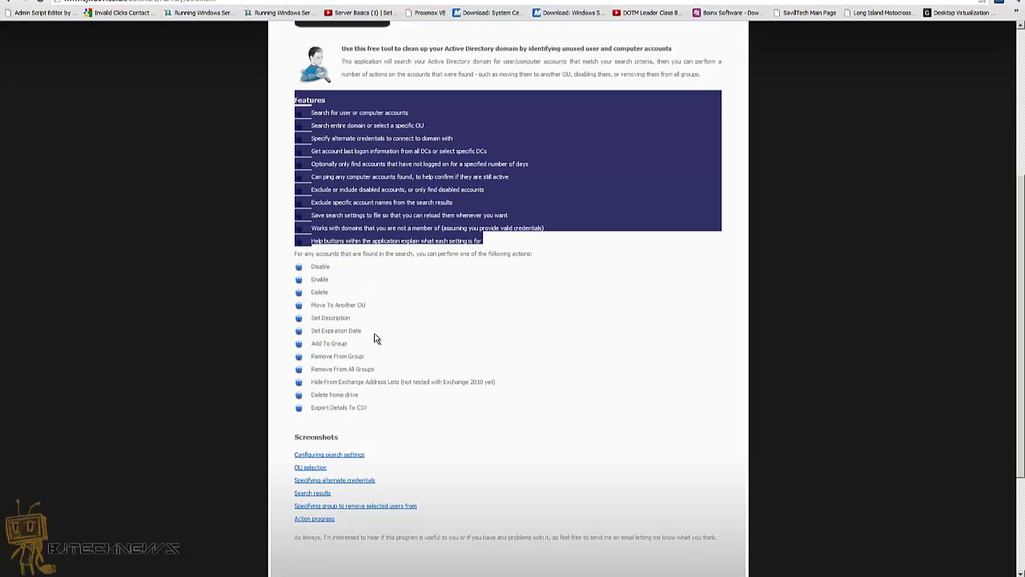
pyautogui.click(417, 278)
pyautogui.scroll(-1, 393, 328)
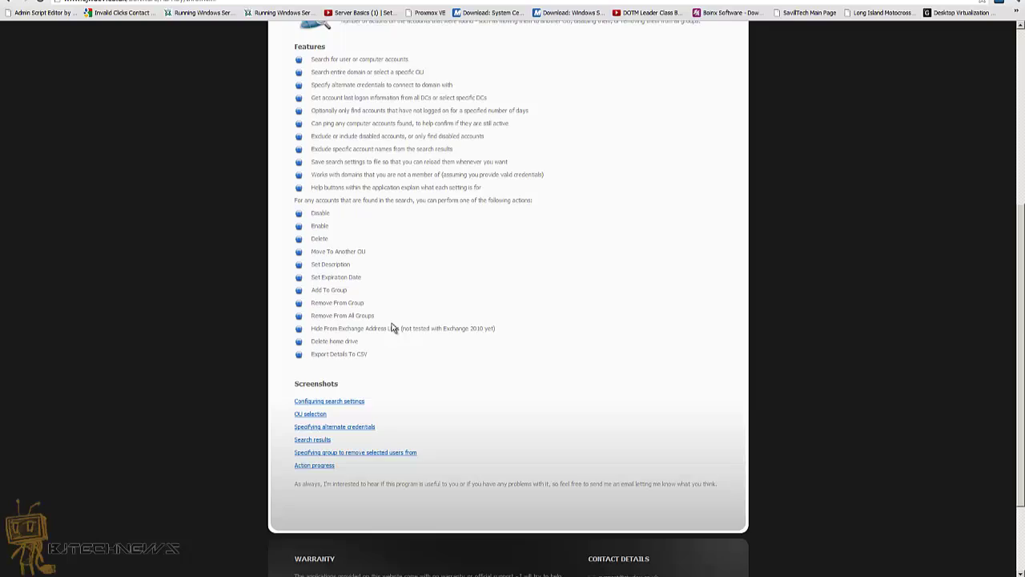
pyautogui.scroll(4, 392, 328)
pyautogui.scroll(1, 392, 327)
pyautogui.scroll(1, 395, 320)
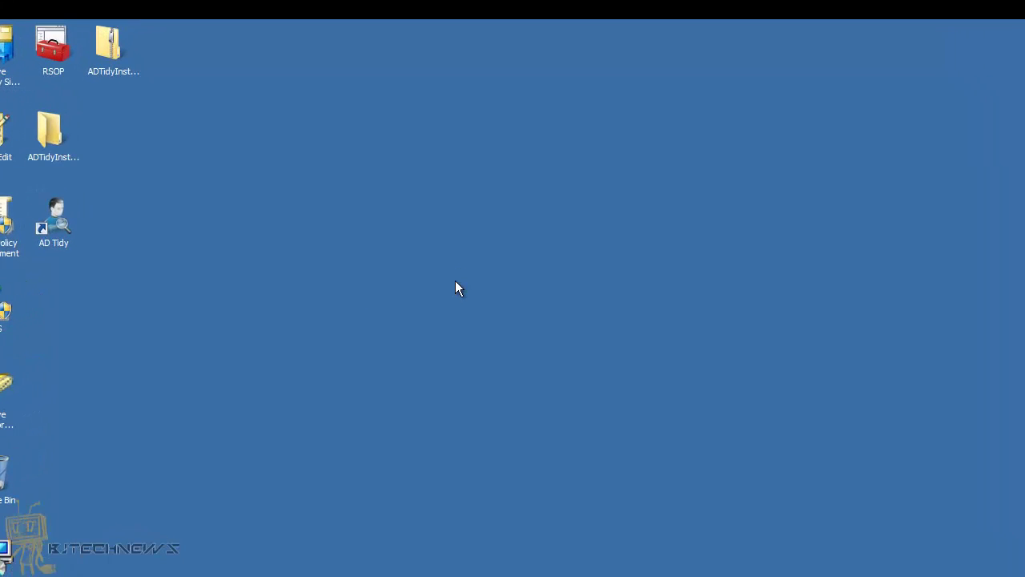
pyautogui.doubleClick(120, 60)
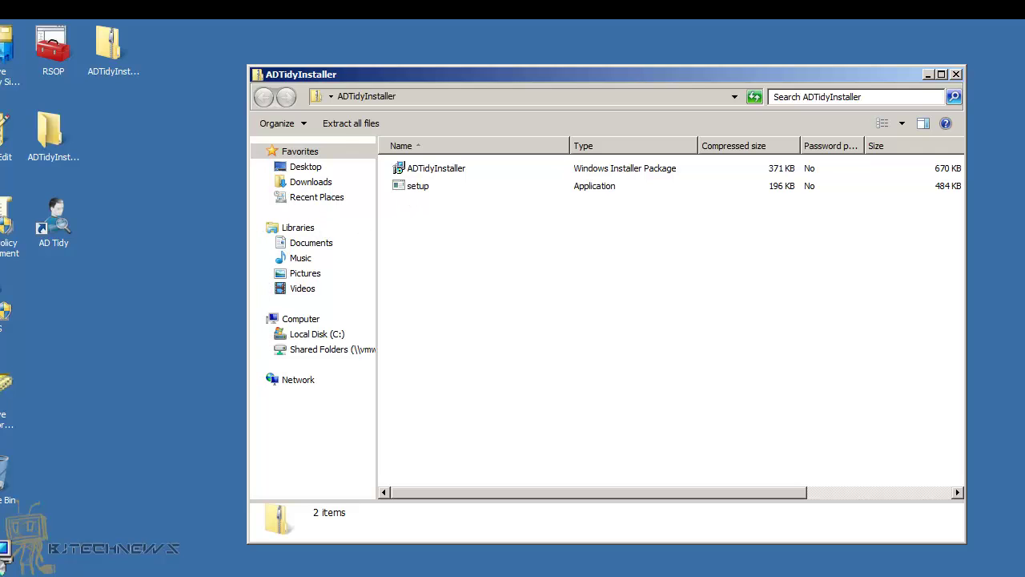
pyautogui.click(958, 74)
pyautogui.doubleClick(58, 149)
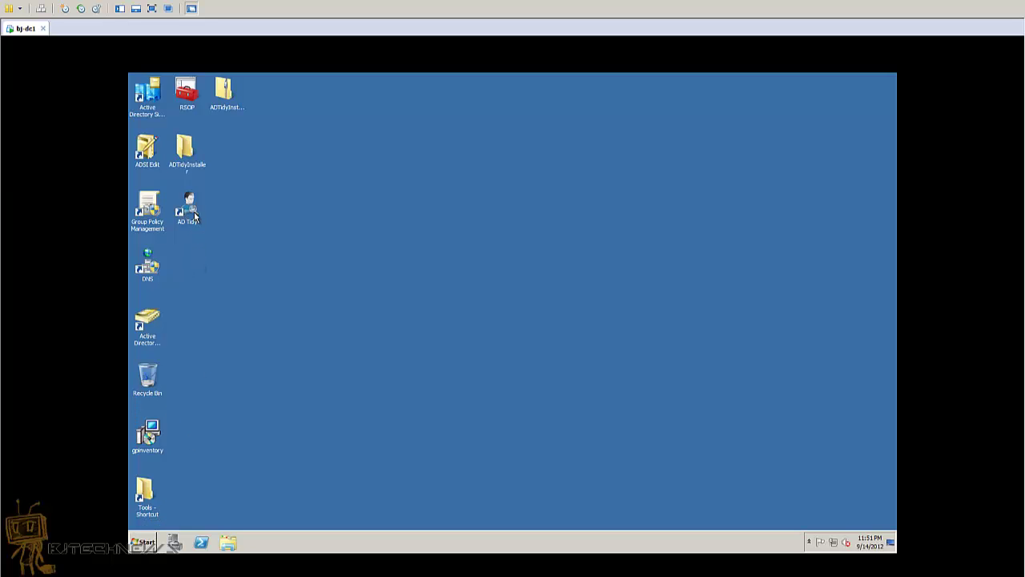
# Launch AD Tidy from All Programs > Cjwdev > ADTidy and maximise its window.
pyautogui.click(195, 215)
pyautogui.click(144, 543)
pyautogui.click(170, 503)
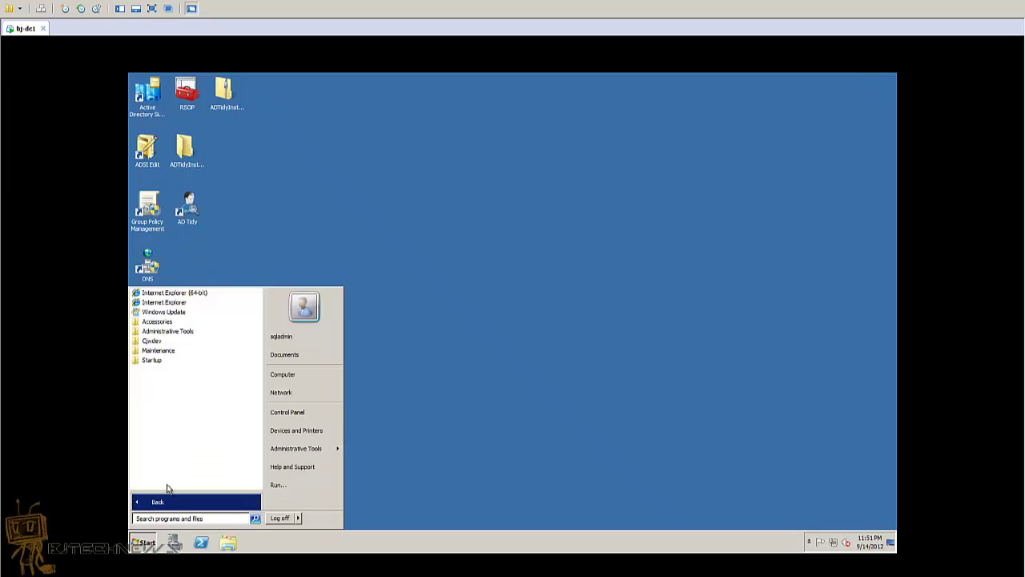
pyautogui.click(164, 342)
pyautogui.click(164, 350)
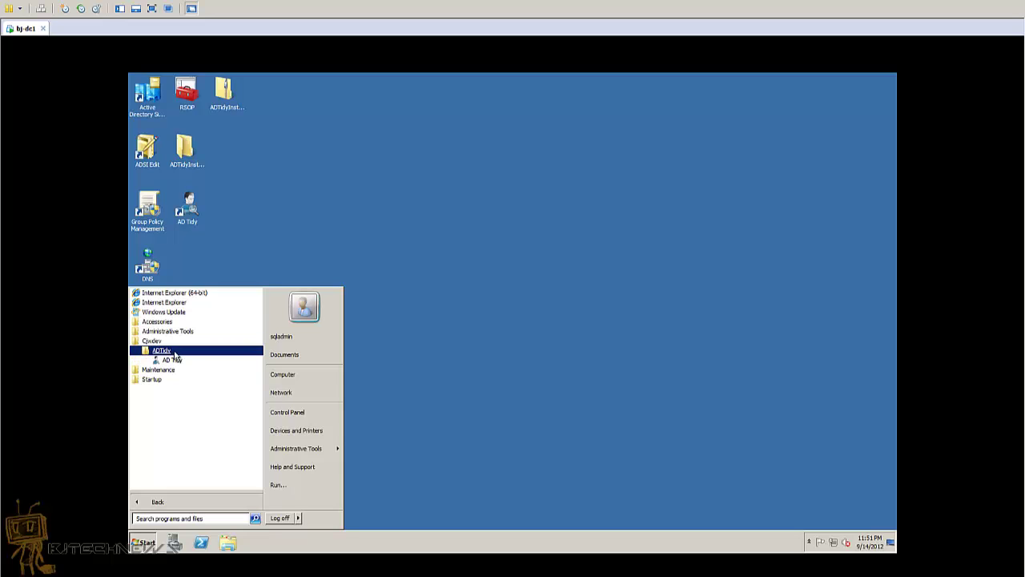
pyautogui.click(178, 362)
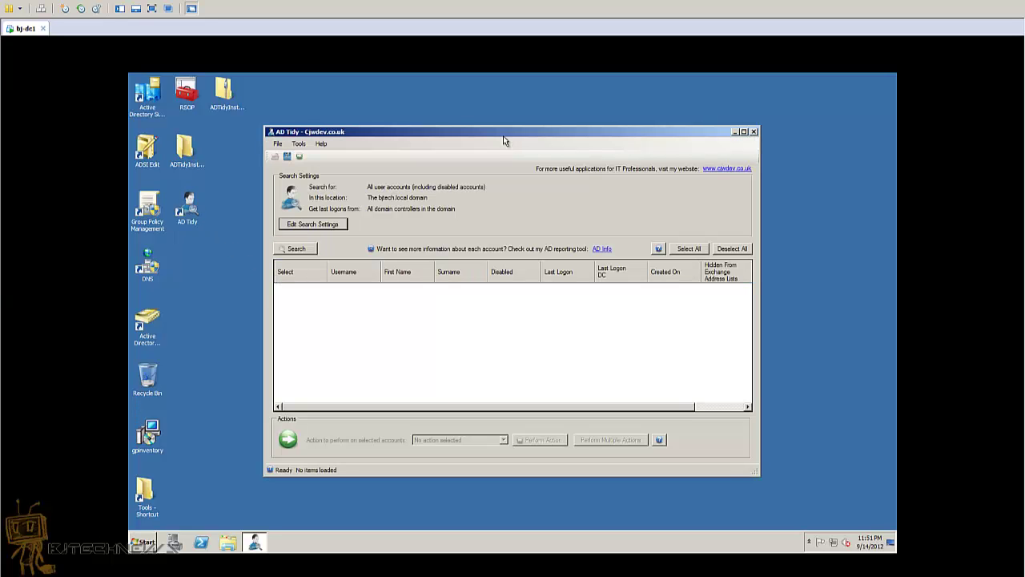
pyautogui.doubleClick(487, 134)
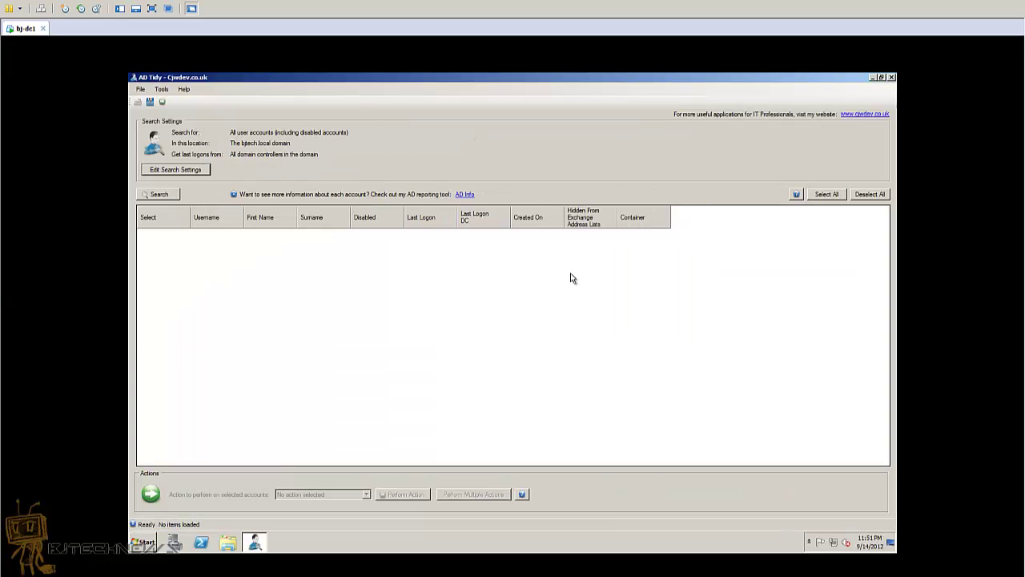
# Search the domain for user accounts, then widen the Username, Last Logon DC and Last Logon columns.
pyautogui.click(160, 194)
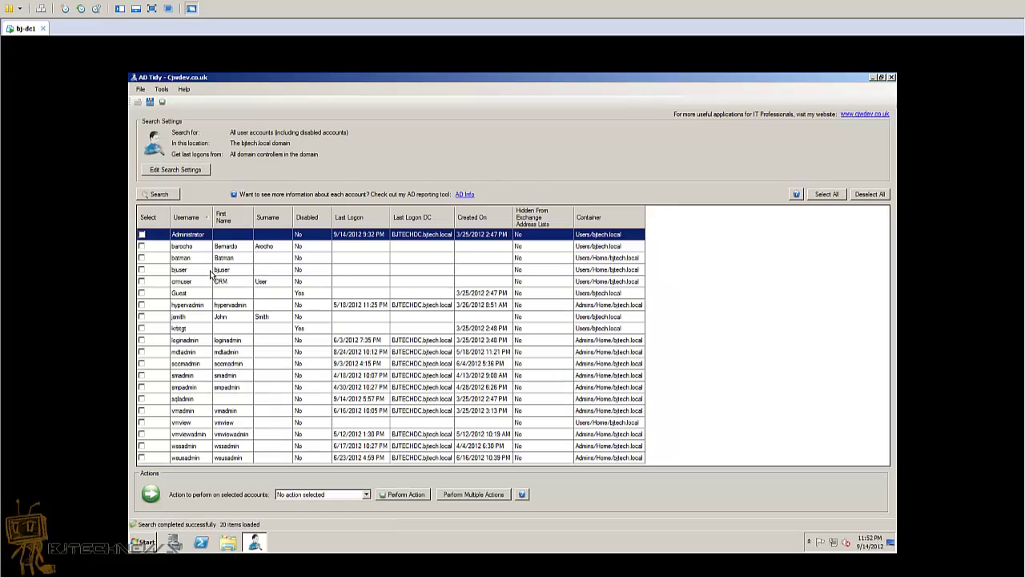
pyautogui.moveTo(212, 217); pyautogui.dragTo(227, 216)
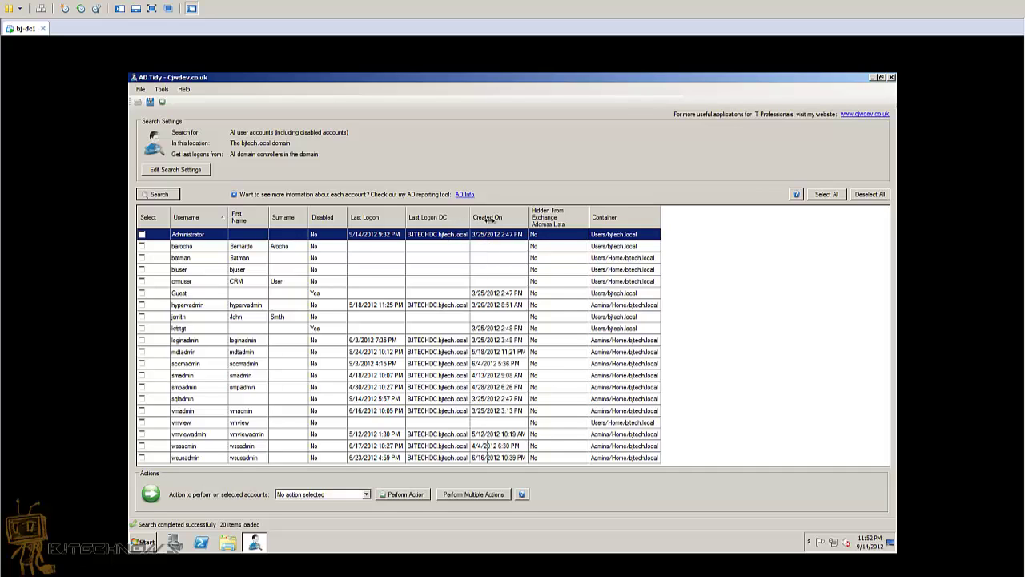
pyautogui.moveTo(470, 217); pyautogui.dragTo(488, 217)
pyautogui.moveTo(405, 217); pyautogui.dragTo(420, 217)
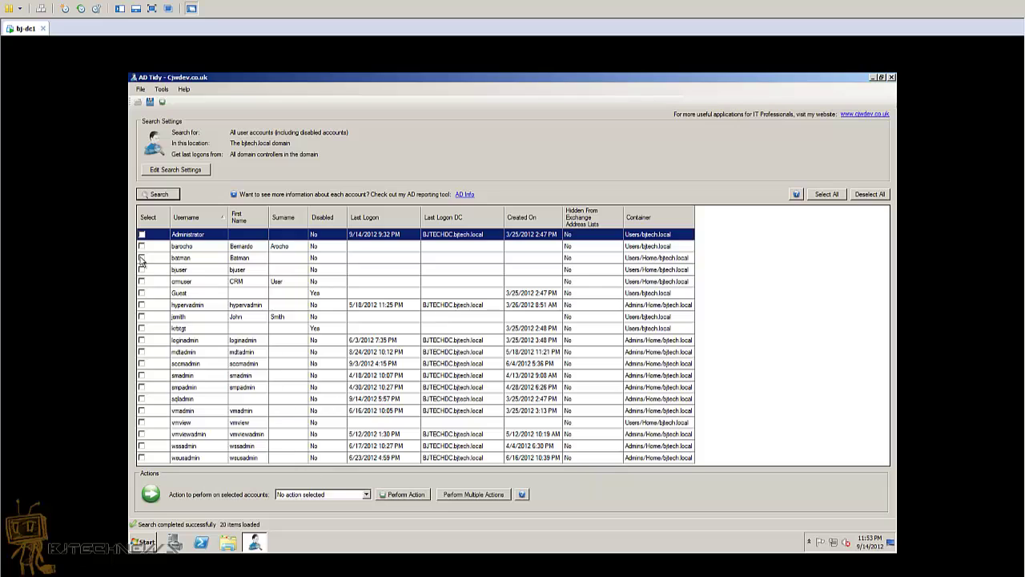
# Tick the jsmith row and review the Action to perform options, leaving 'No action selected'.
pyautogui.click(142, 317)
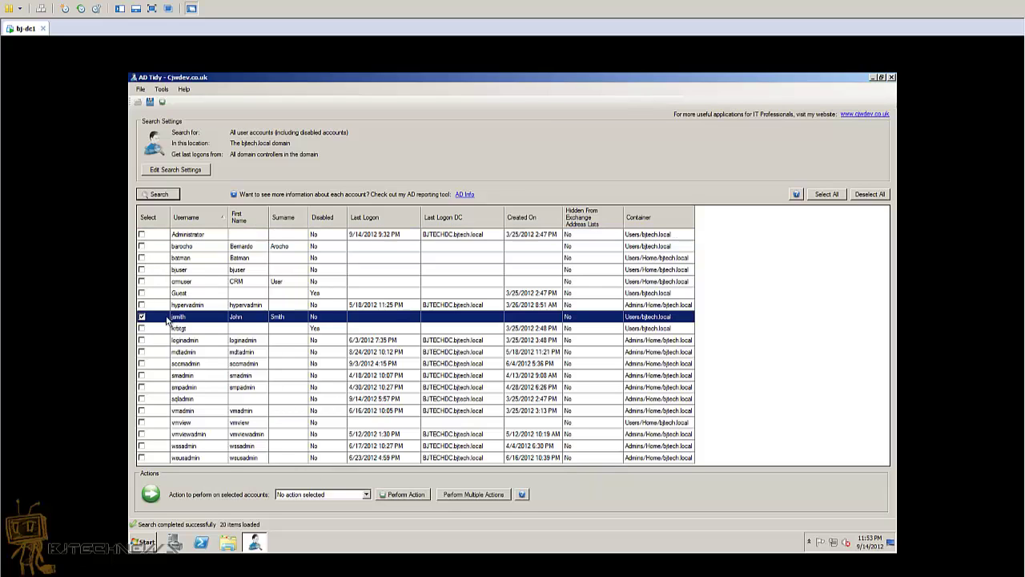
pyautogui.click(367, 494)
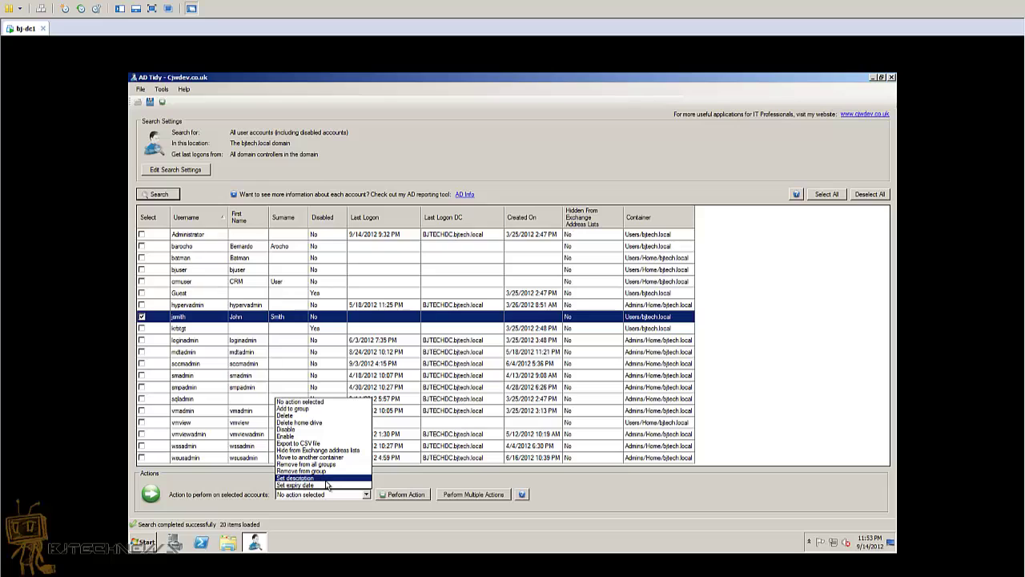
pyautogui.click(311, 514)
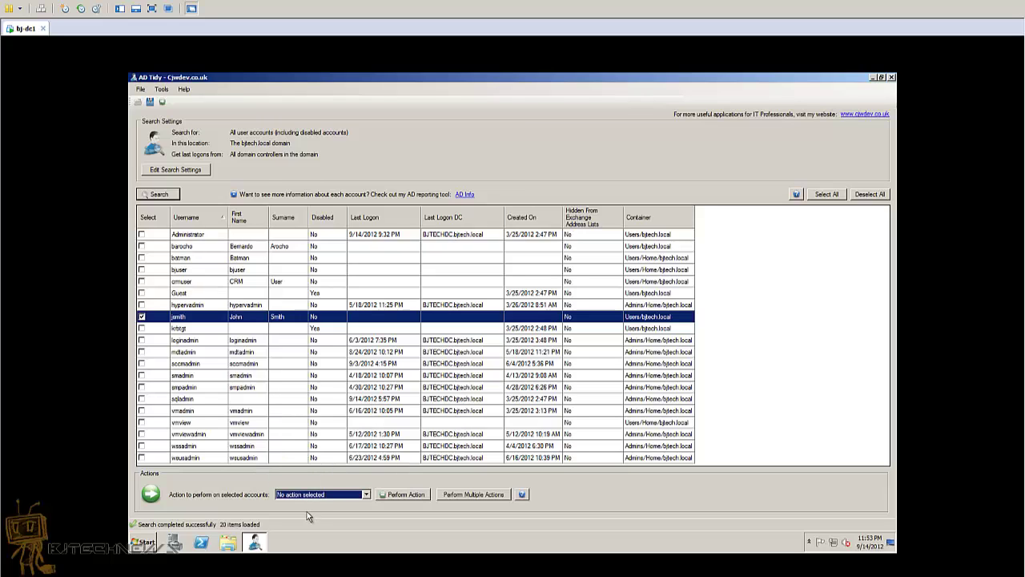